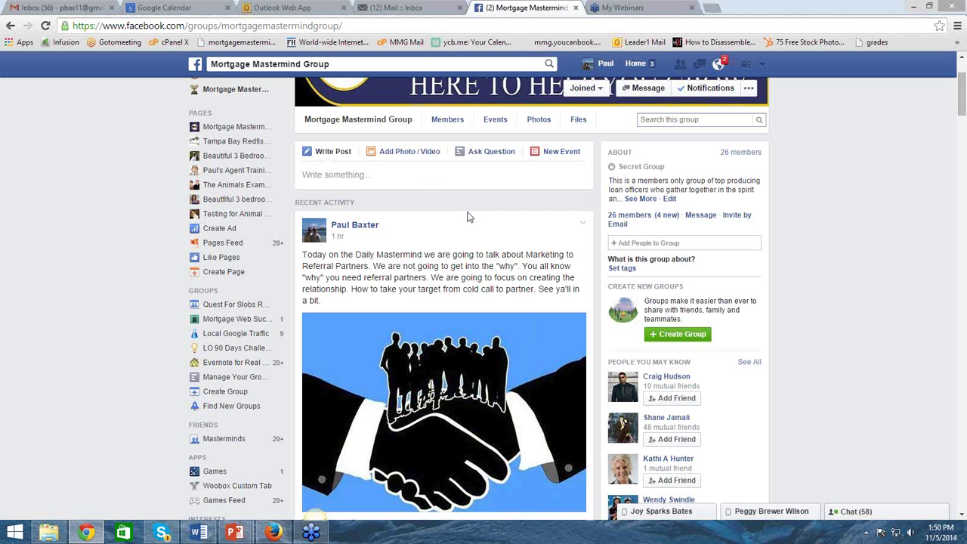
# Open the agentmarketing.com website in a new browser tab.
pyautogui.click(715, 9)
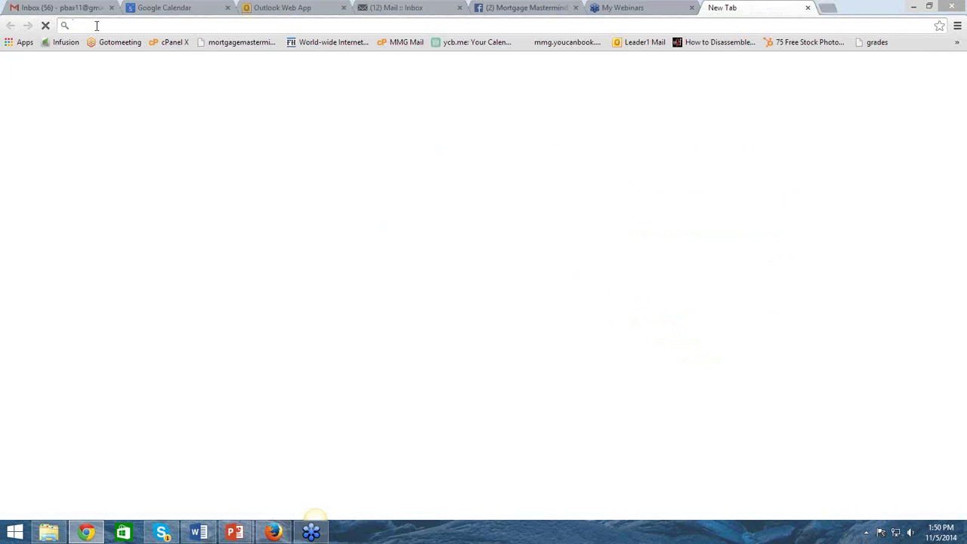
pyautogui.write('agentmarketing.com')
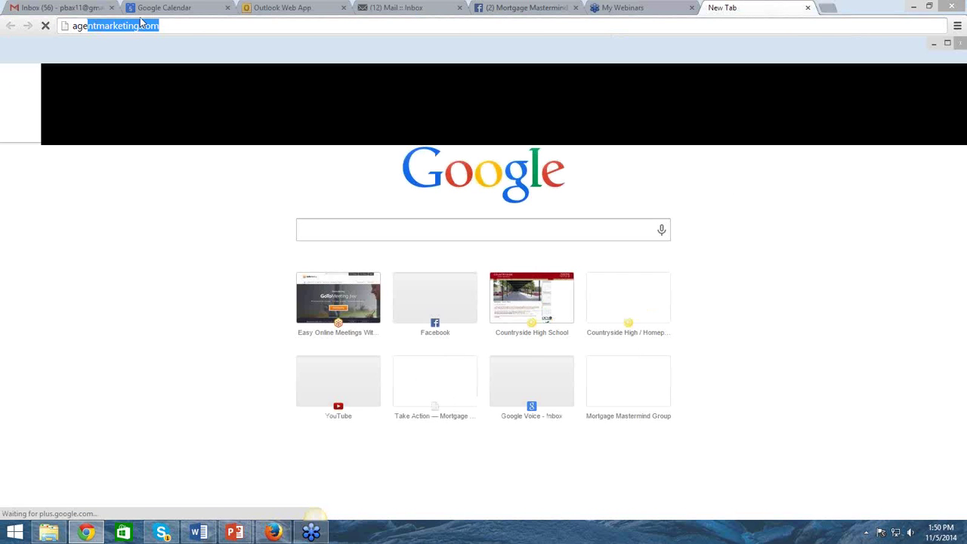
pyautogui.click(195, 30)
pyautogui.press('Return')
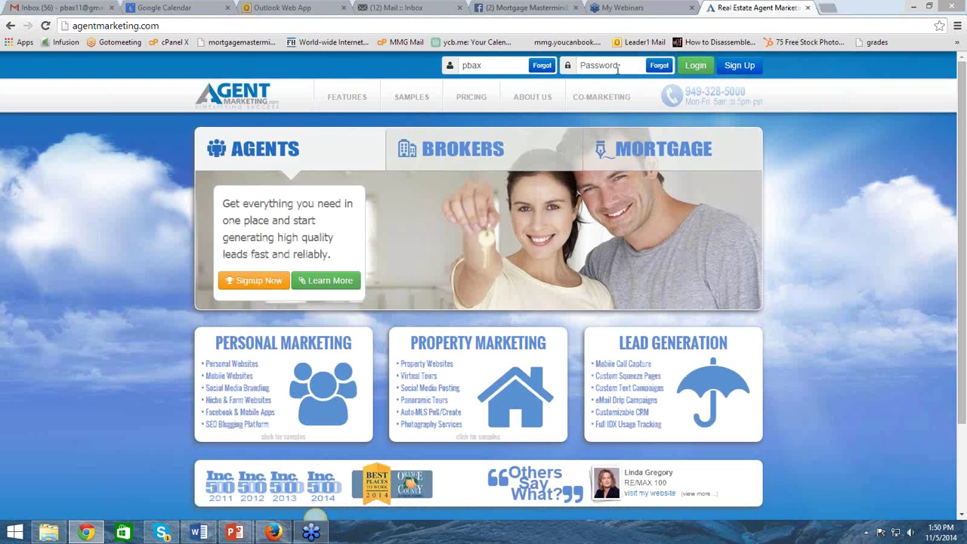
# Enter the account password and log in to the Agent Marketing account.
pyautogui.click(619, 66)
pyautogui.hotkey('ctrl', 'v')
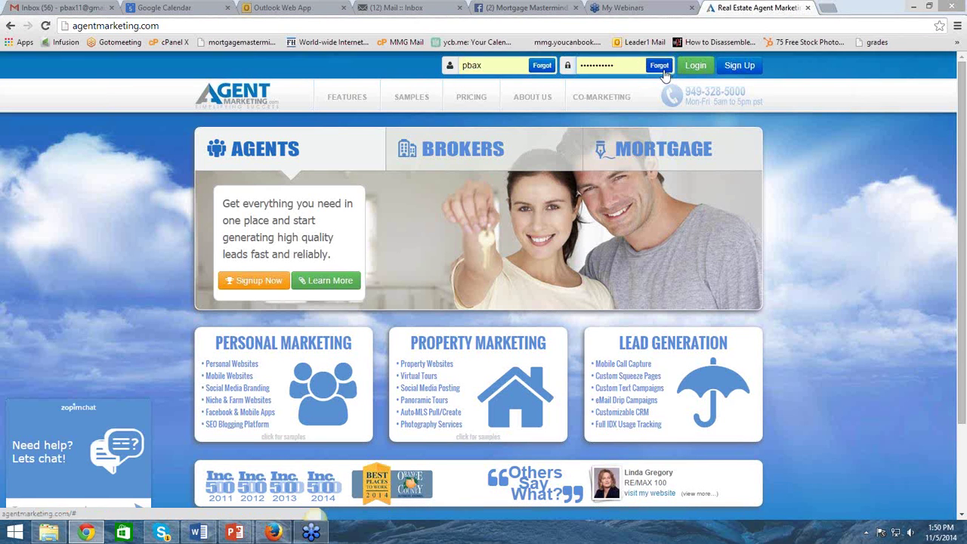
pyautogui.click(693, 66)
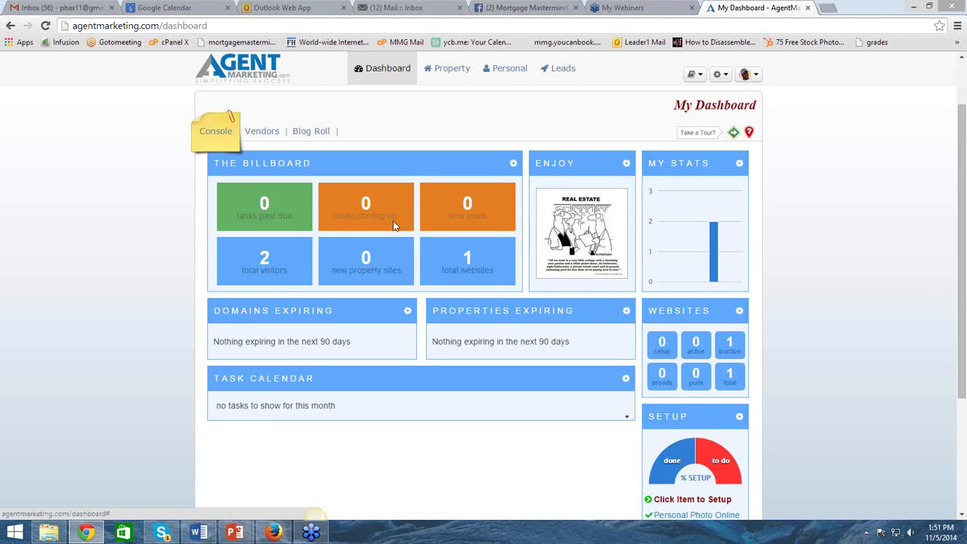
# Look over the dashboard and its Property, Personal and Leads options, and open the Clients page of the leads section.
pyautogui.scroll(-2, 396, 249)
pyautogui.scroll(2, 401, 262)
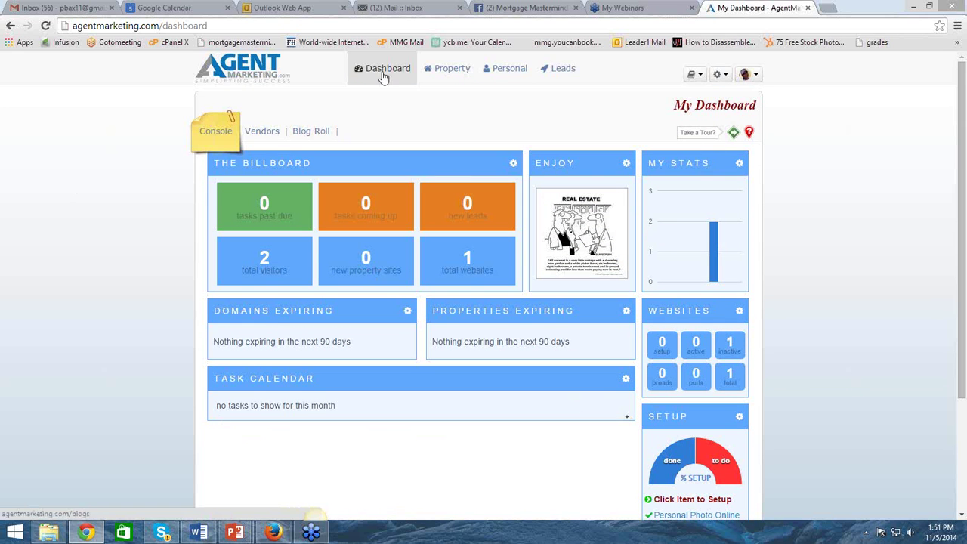
pyautogui.moveTo(449, 73)
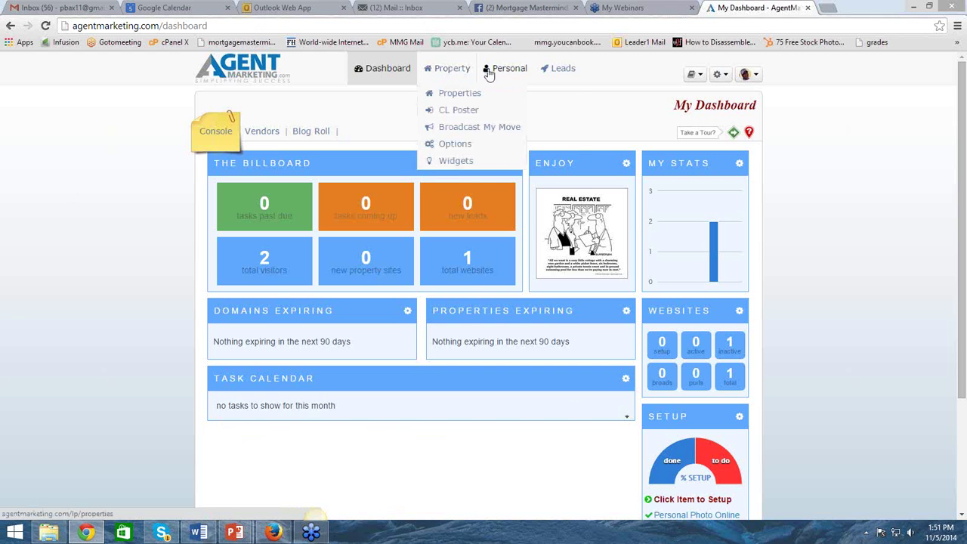
pyautogui.moveTo(496, 73)
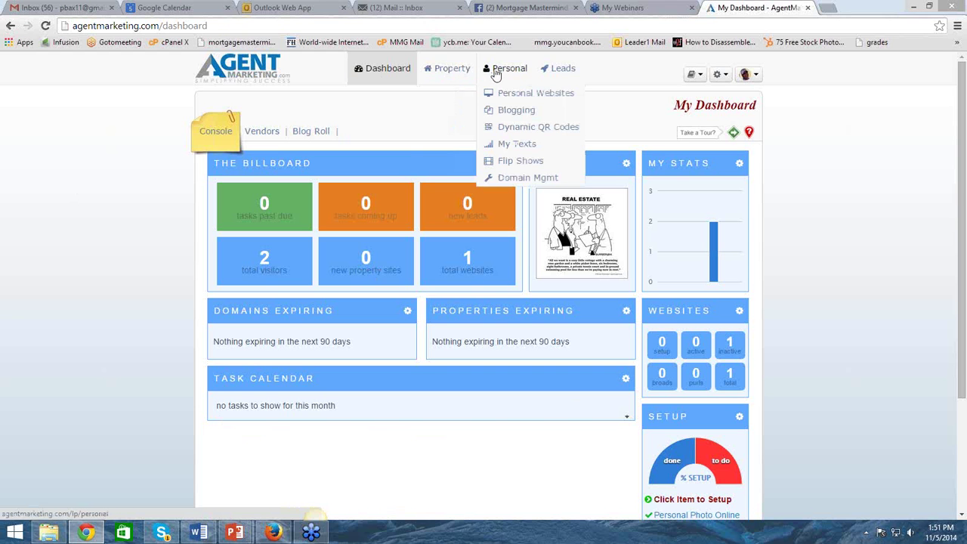
pyautogui.moveTo(563, 75)
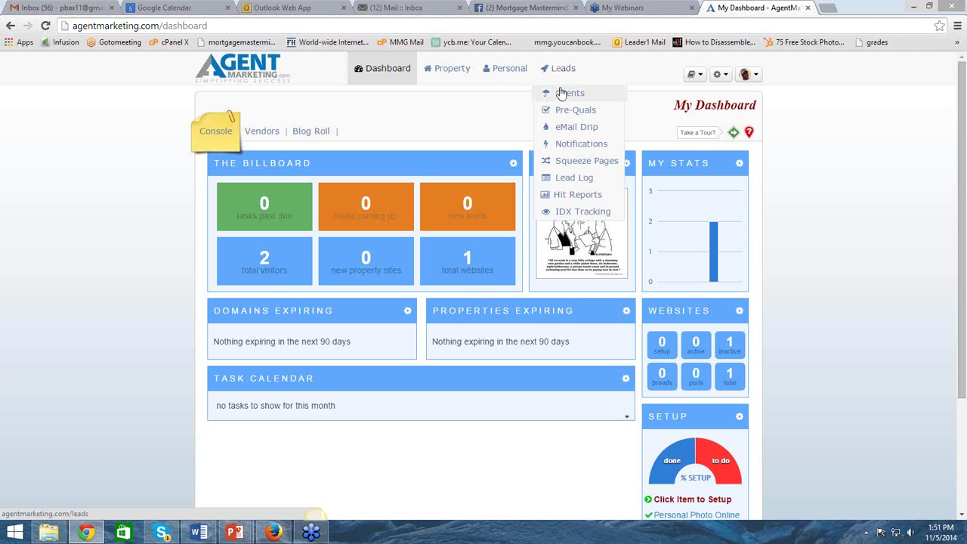
pyautogui.click(561, 92)
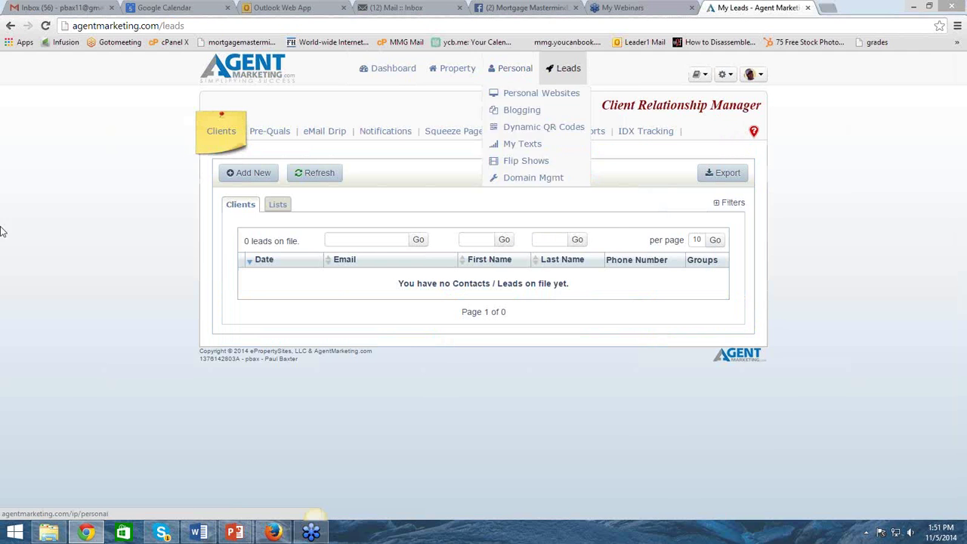
# View the blank form for adding a new client and return to the client list.
pyautogui.click(242, 177)
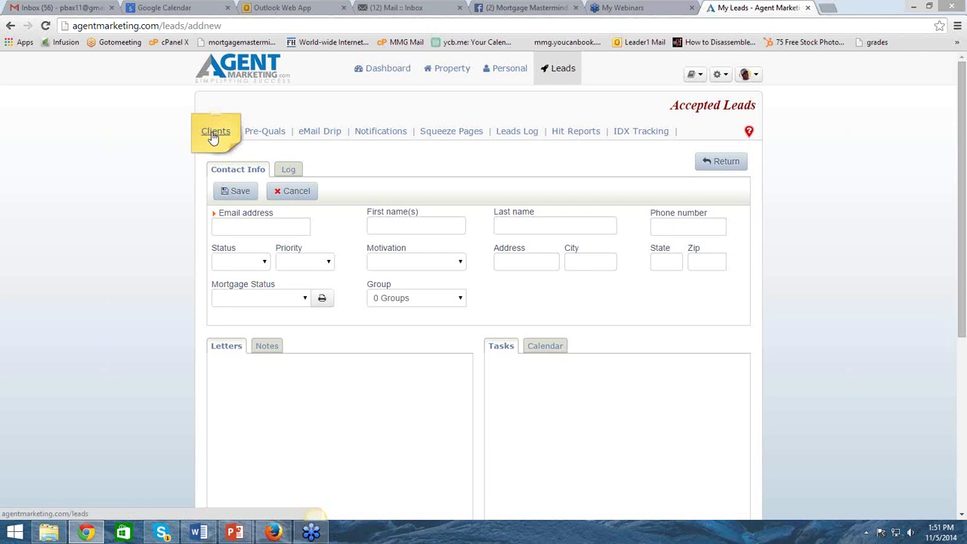
pyautogui.click(711, 164)
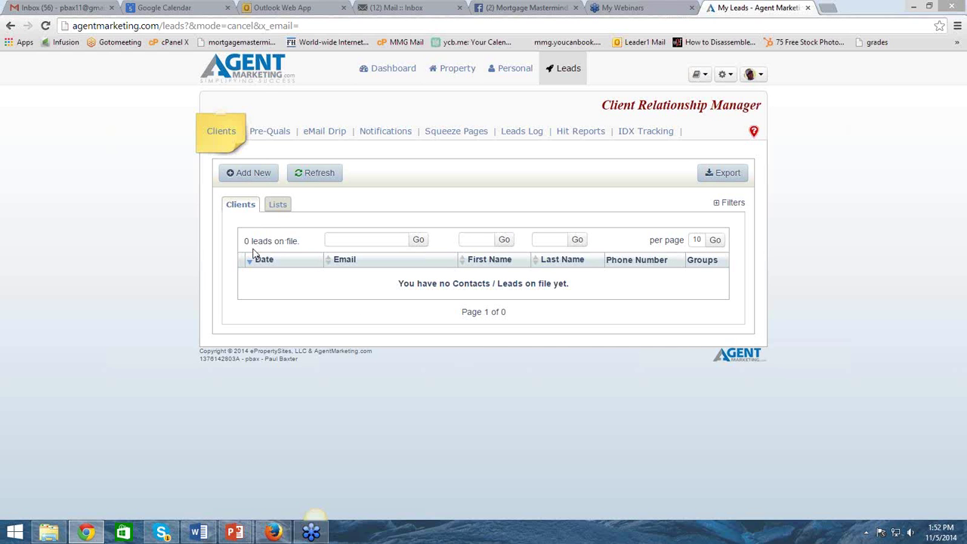
# Open the list administration for clients and add a new entry to the Status List.
pyautogui.click(278, 206)
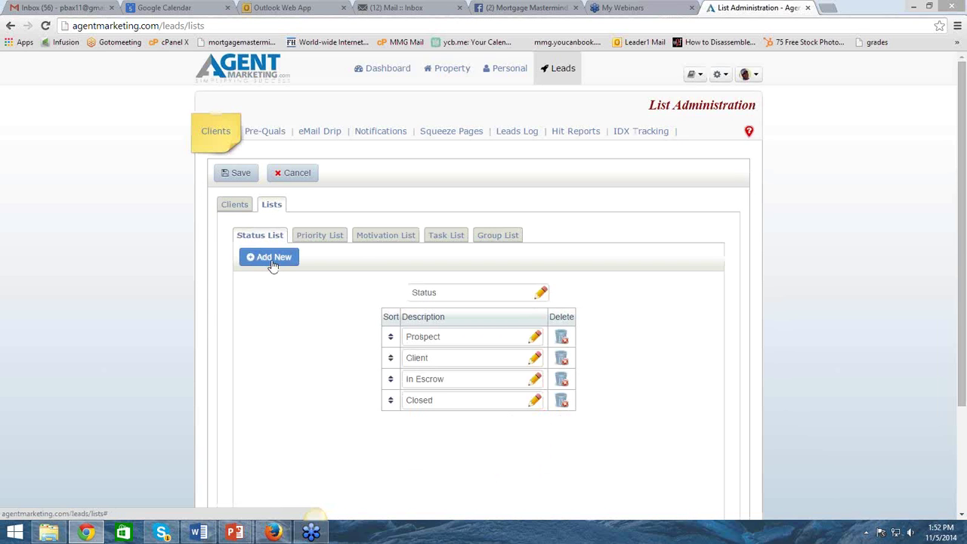
pyautogui.click(273, 264)
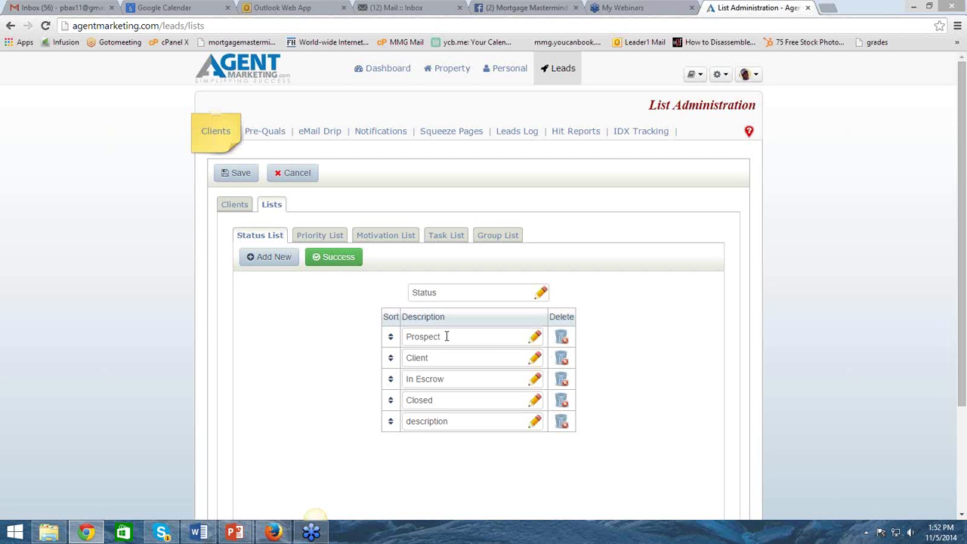
# Open the Prospect entry and the Status List's title for editing, saving each with its existing text.
pyautogui.click(535, 337)
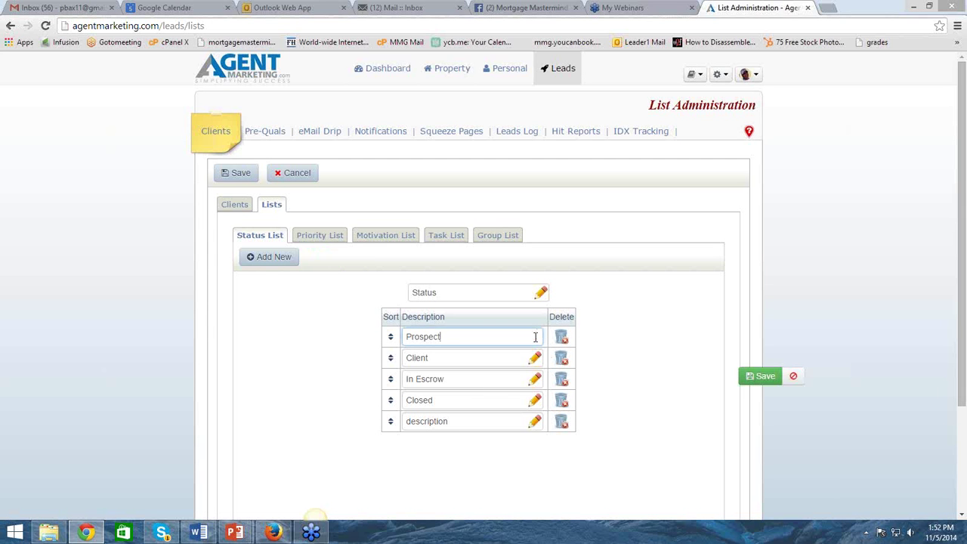
pyautogui.click(759, 375)
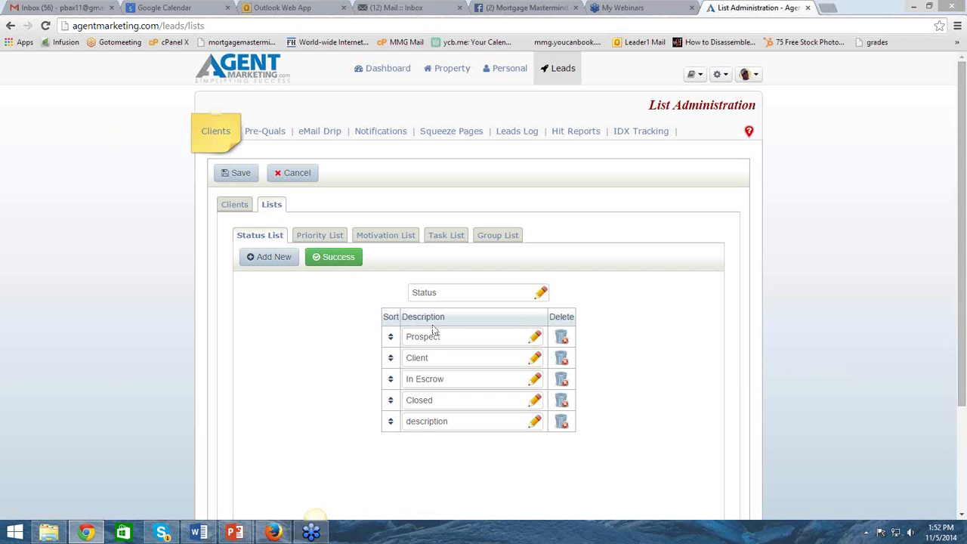
pyautogui.click(535, 337)
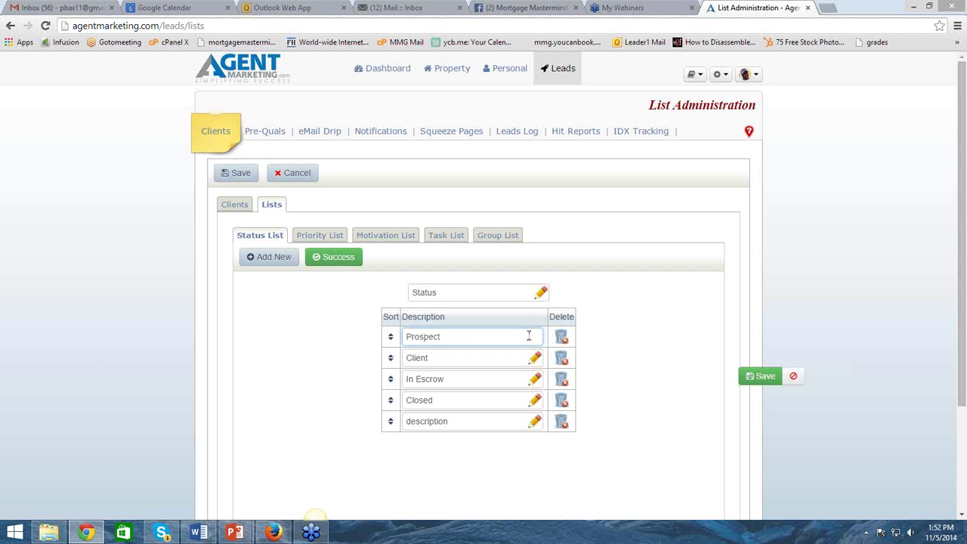
pyautogui.click(763, 376)
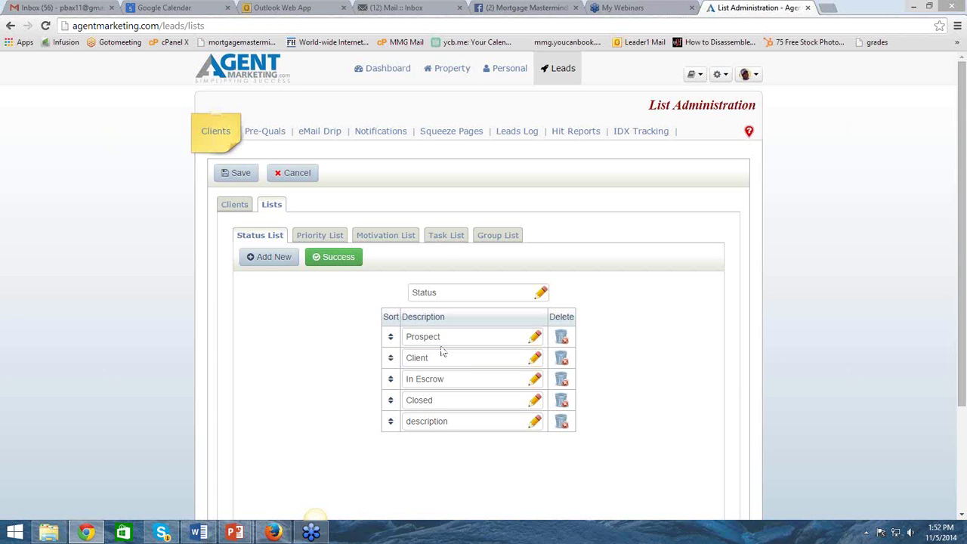
pyautogui.click(435, 291)
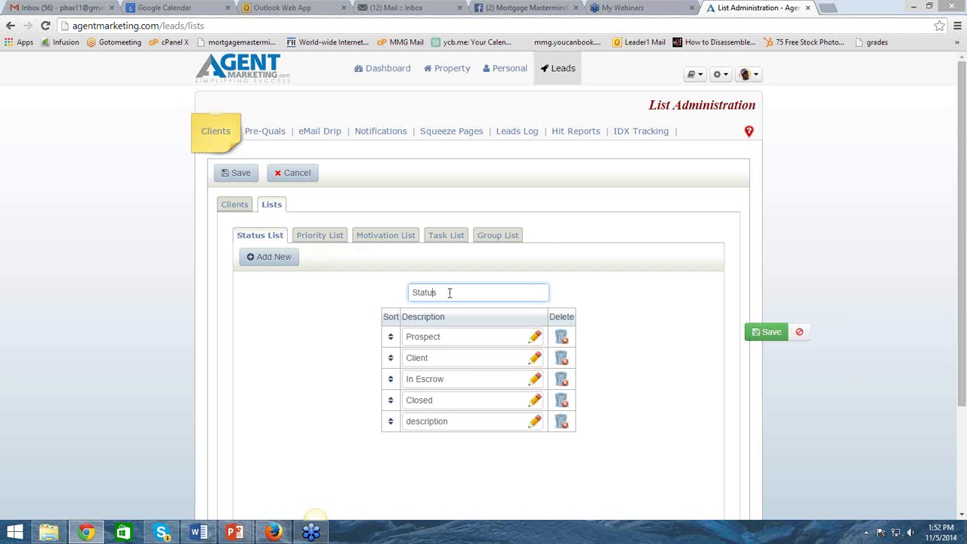
pyautogui.click(766, 332)
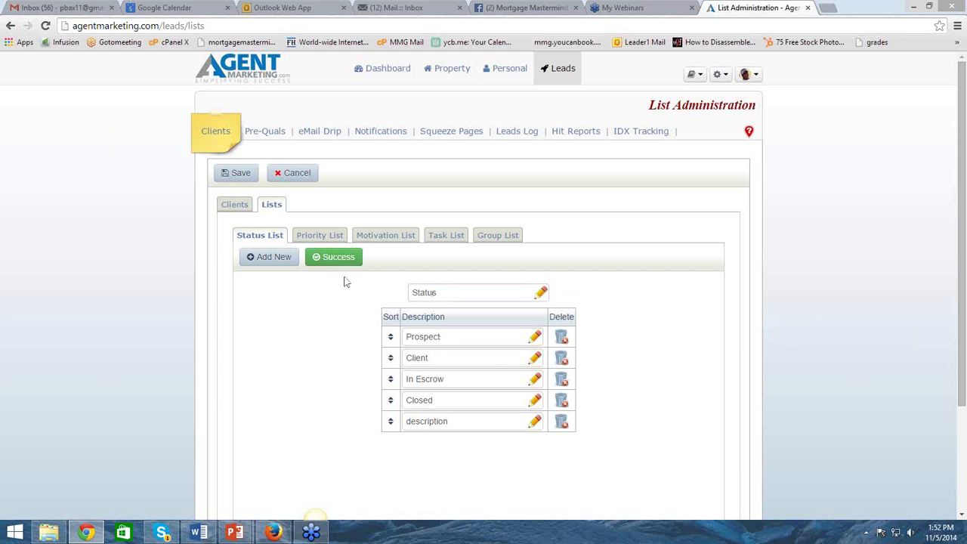
# Review the entries of the Priority, Motivation, Task and Group lists.
pyautogui.click(316, 237)
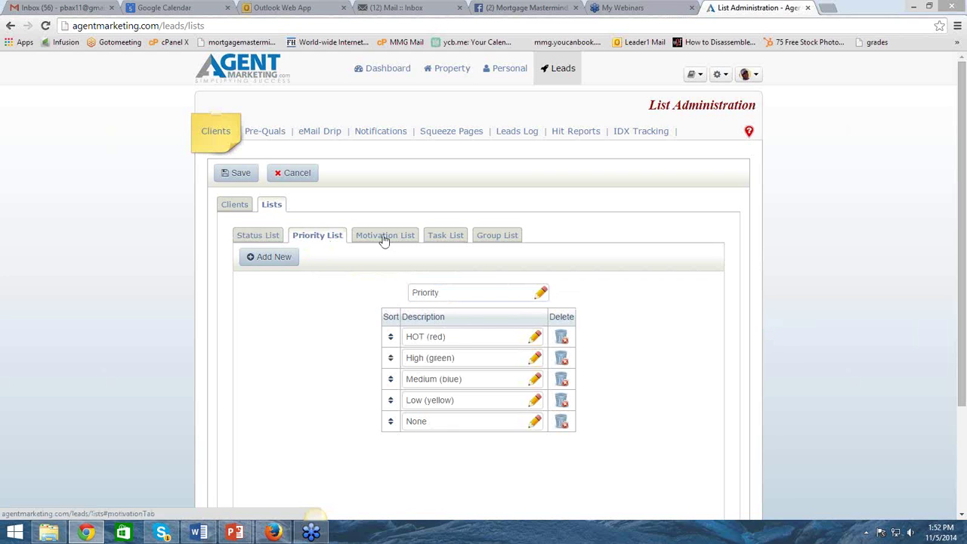
pyautogui.click(385, 239)
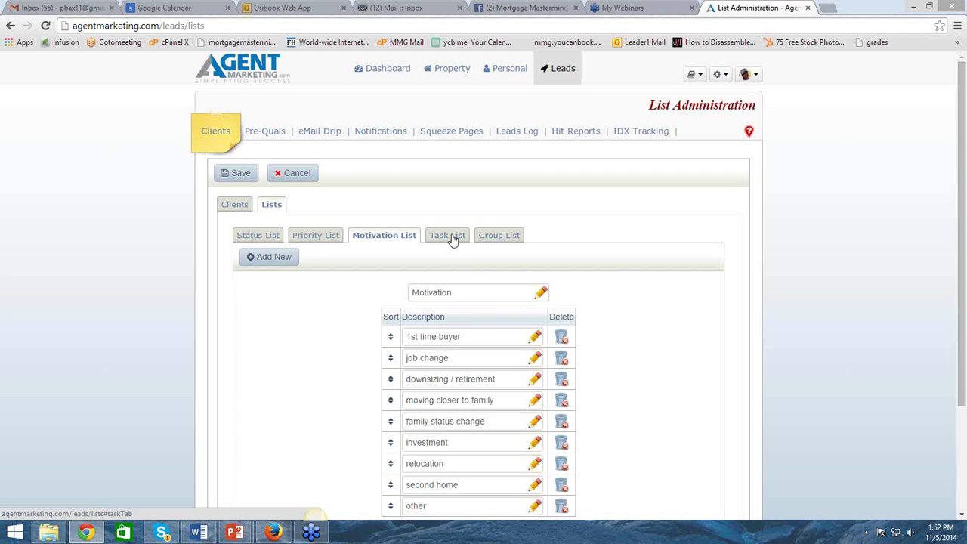
pyautogui.click(454, 239)
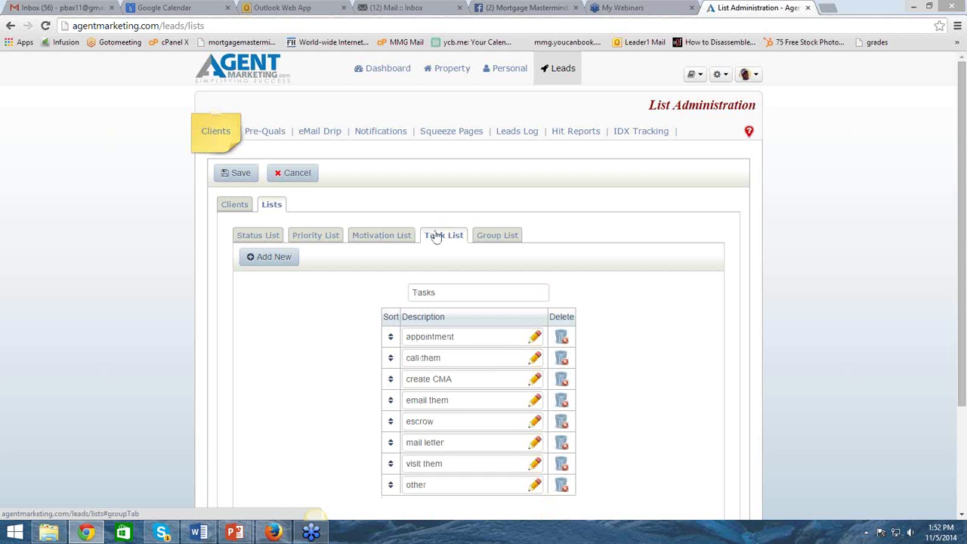
pyautogui.click(494, 237)
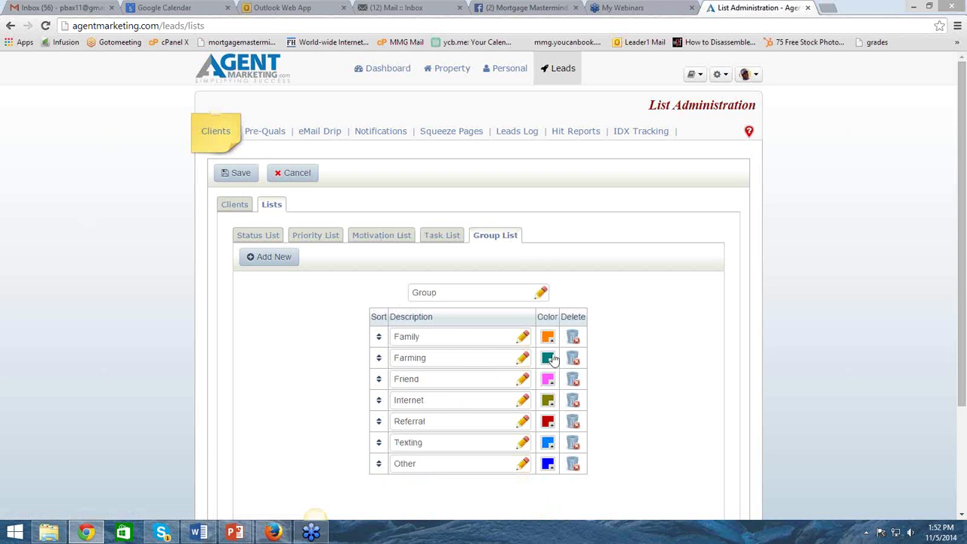
# Start a new client record, review its group options and set its status to "description".
pyautogui.click(235, 208)
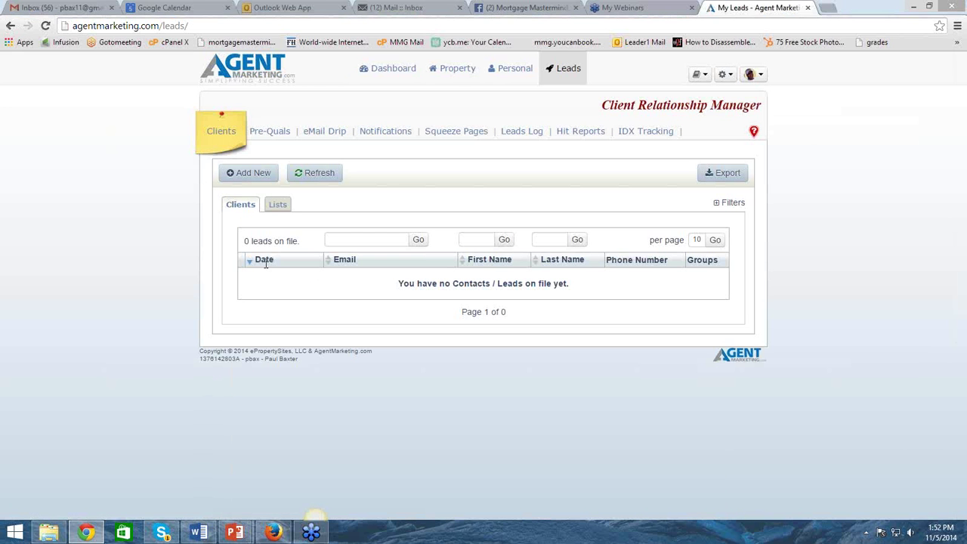
pyautogui.click(256, 179)
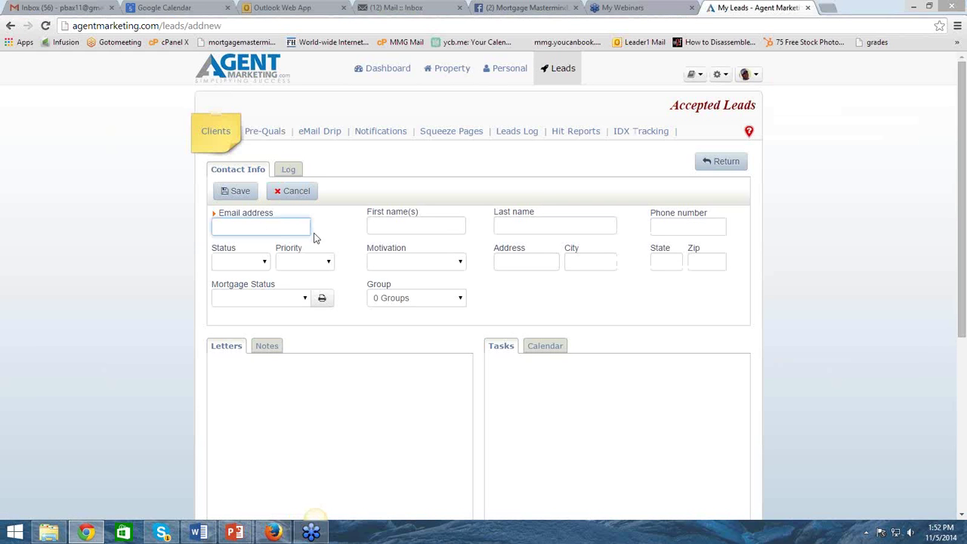
pyautogui.click(457, 299)
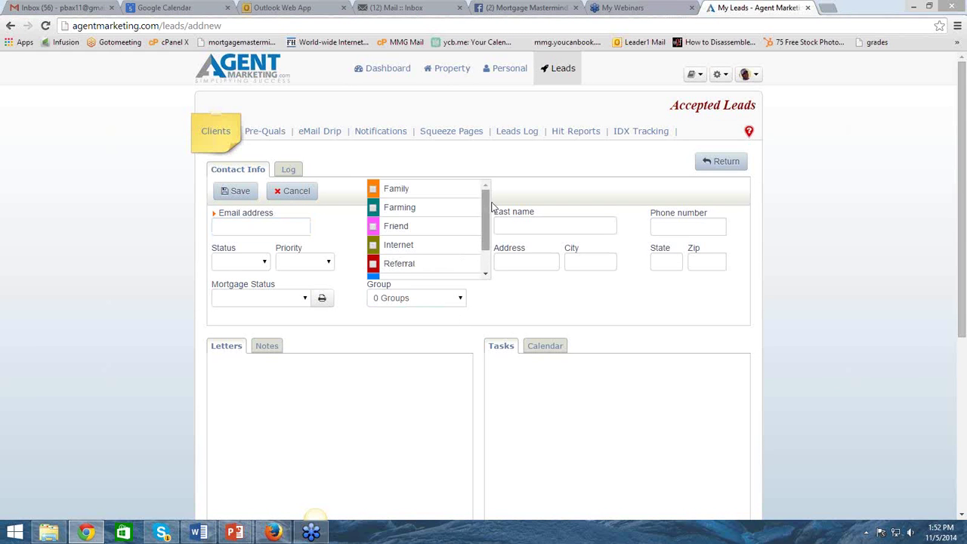
pyautogui.scroll(-1, 484, 199)
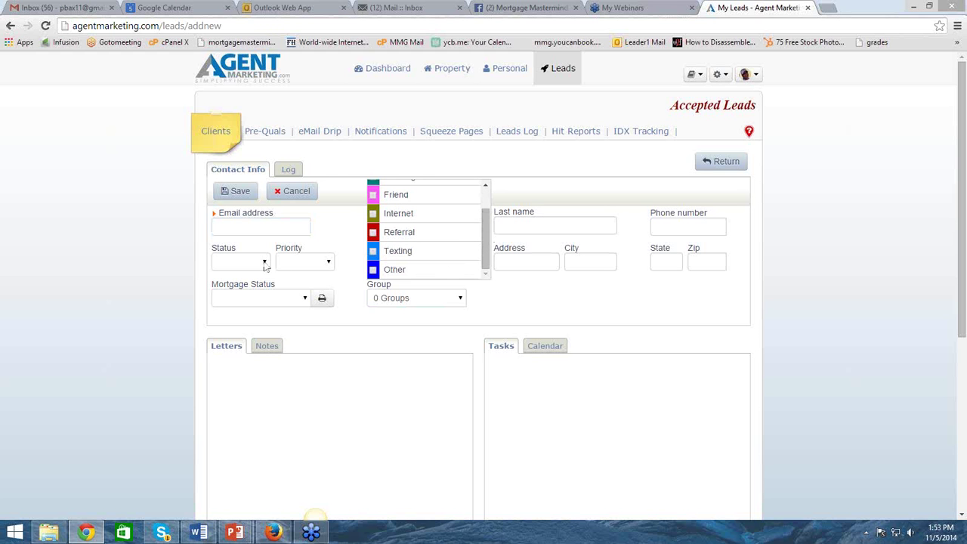
pyautogui.click(264, 262)
pyautogui.click(238, 324)
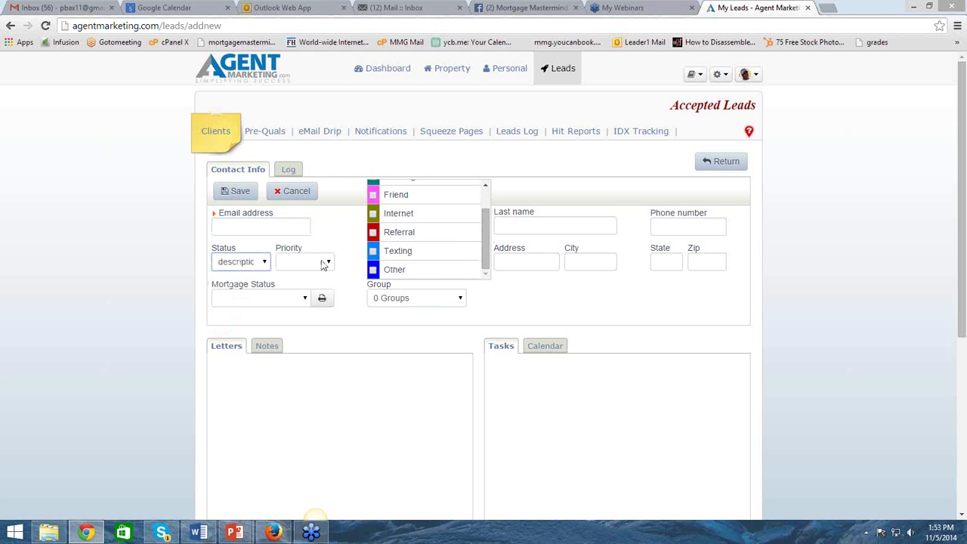
# Review the priority, mortgage status and group options available for the new client.
pyautogui.click(324, 259)
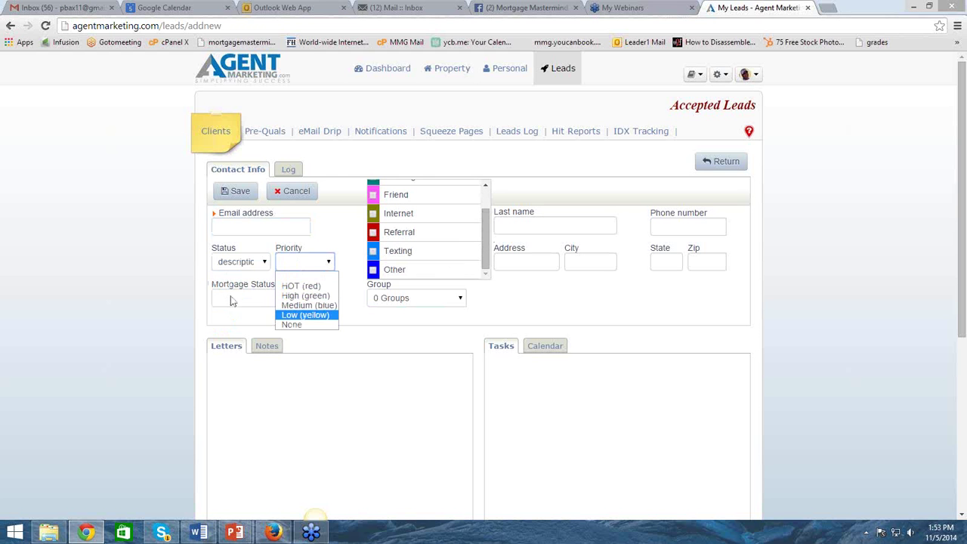
pyautogui.click(254, 300)
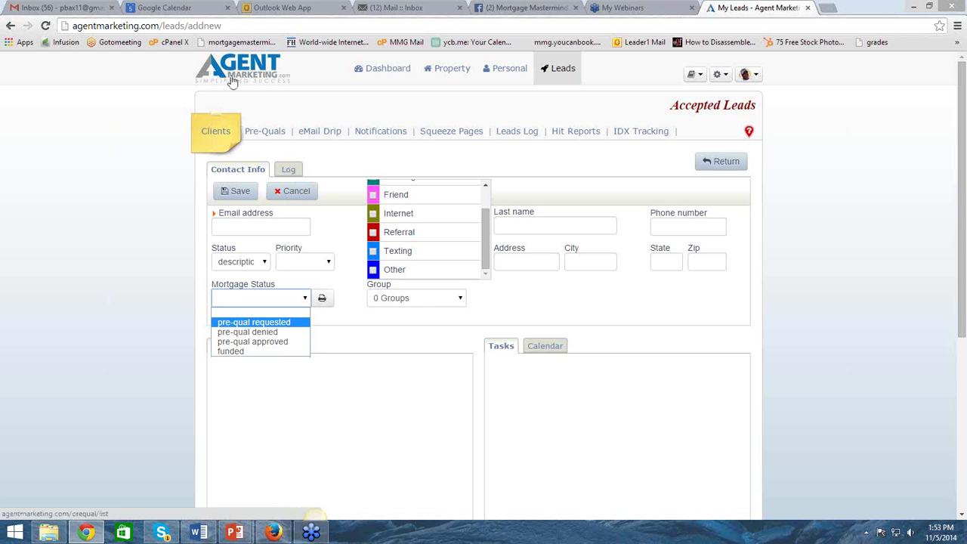
pyautogui.click(285, 145)
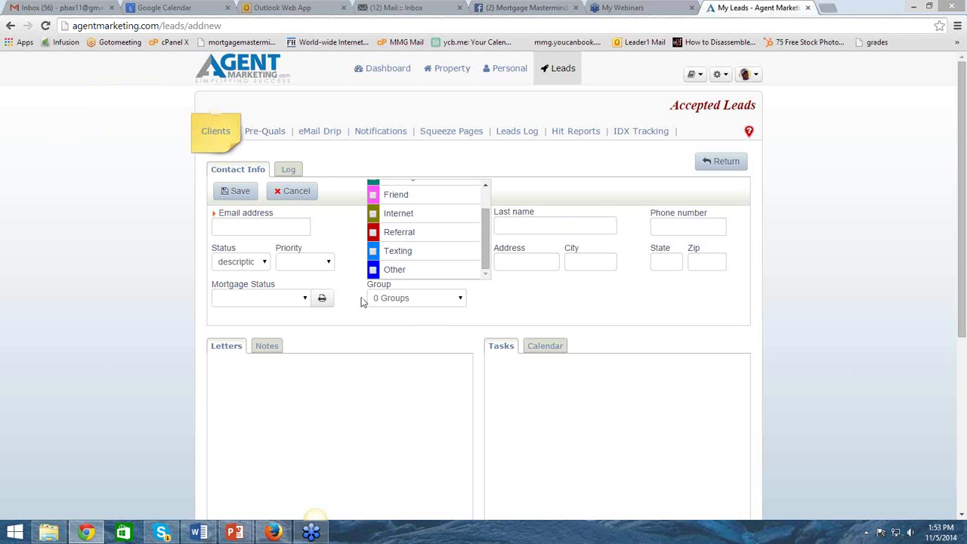
pyautogui.scroll(1, 487, 199)
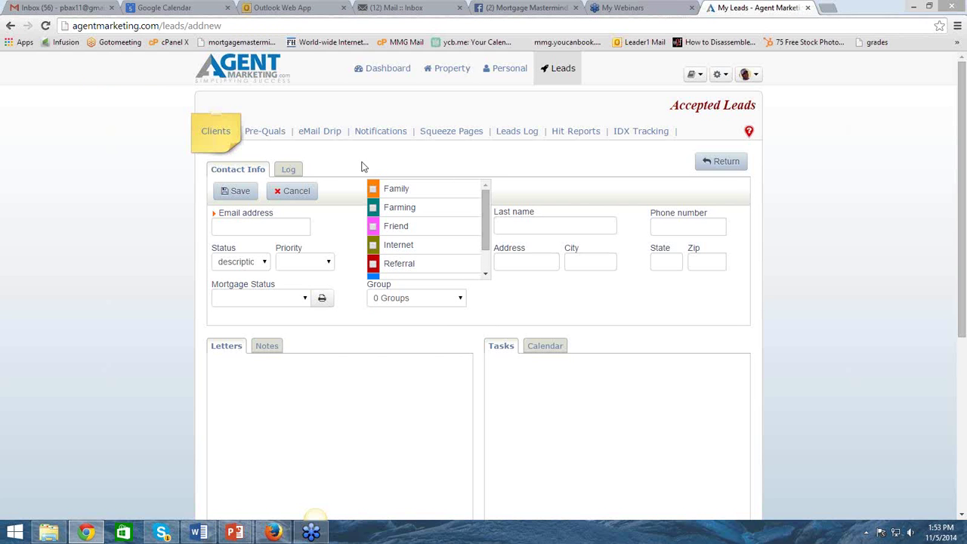
# Leave the new client form without saving and reopen the list administration.
pyautogui.click(706, 162)
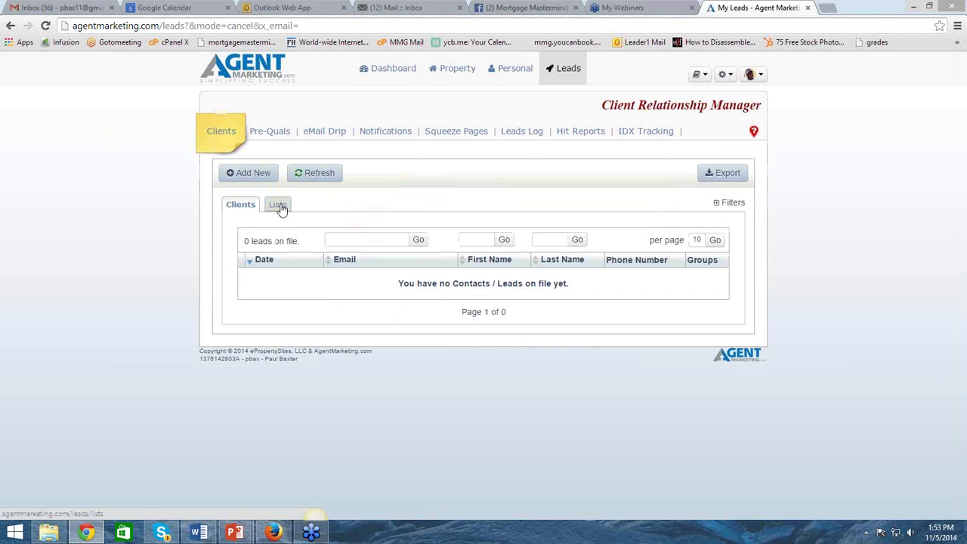
pyautogui.click(278, 206)
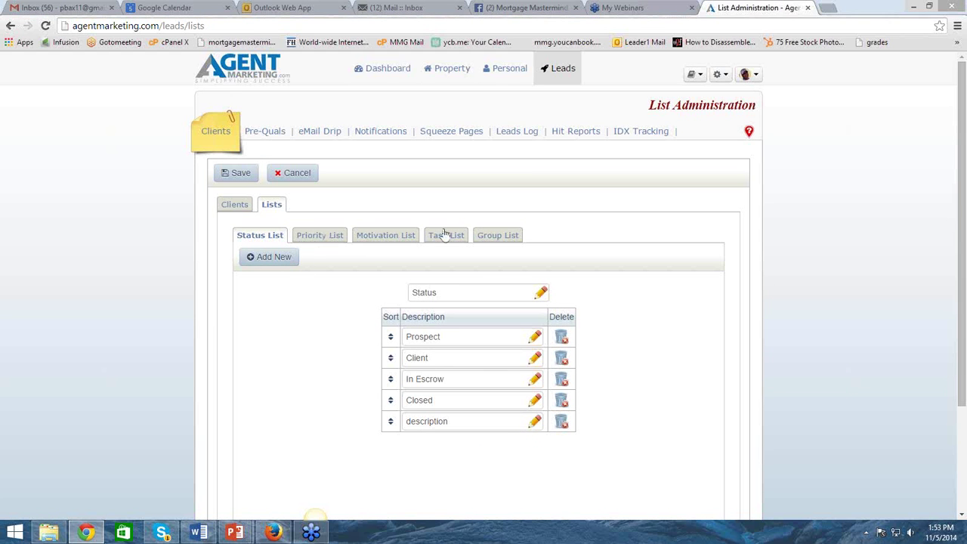
# Rename the "Family" entry of the Group list as "Divorce Attorneys" and save the list changes.
pyautogui.click(514, 238)
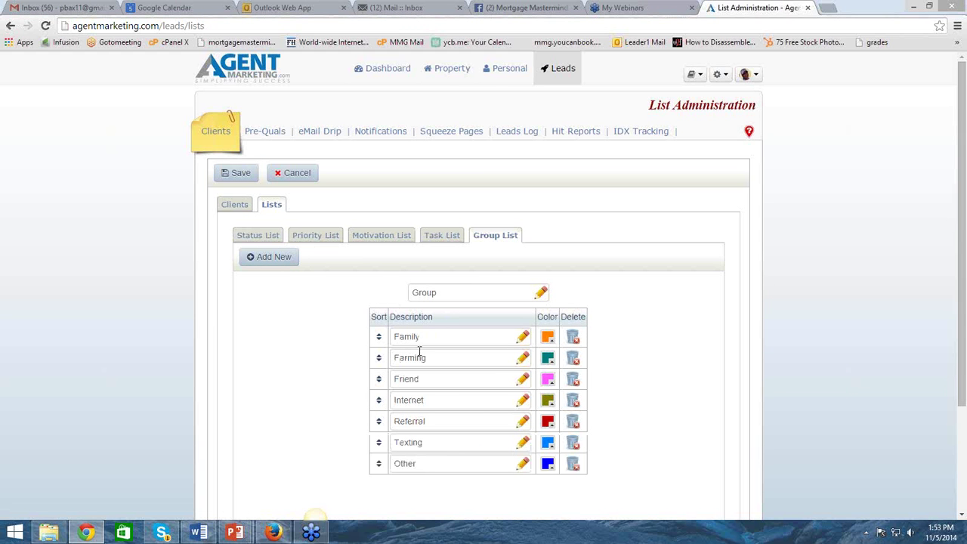
pyautogui.click(445, 337)
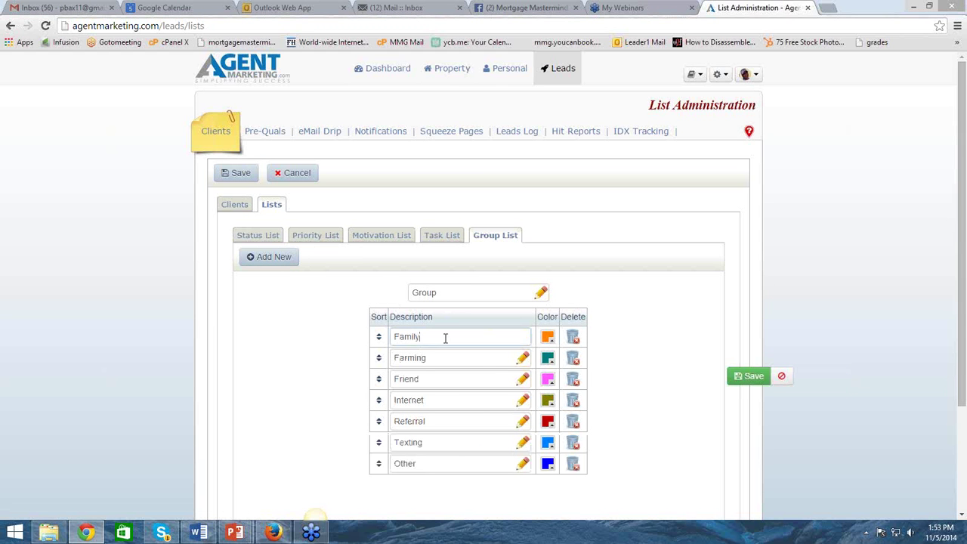
pyautogui.doubleClick(419, 338)
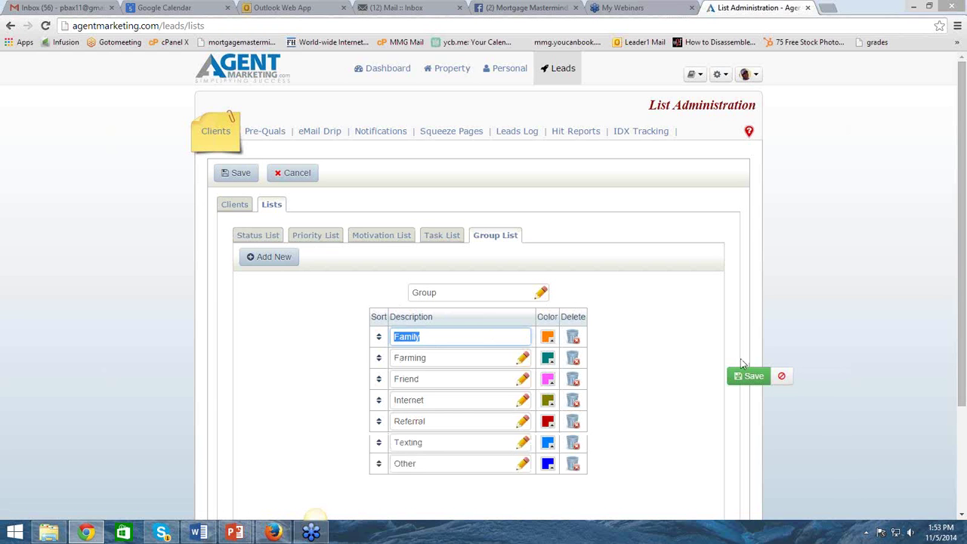
pyautogui.write('Divorce Attorneys')
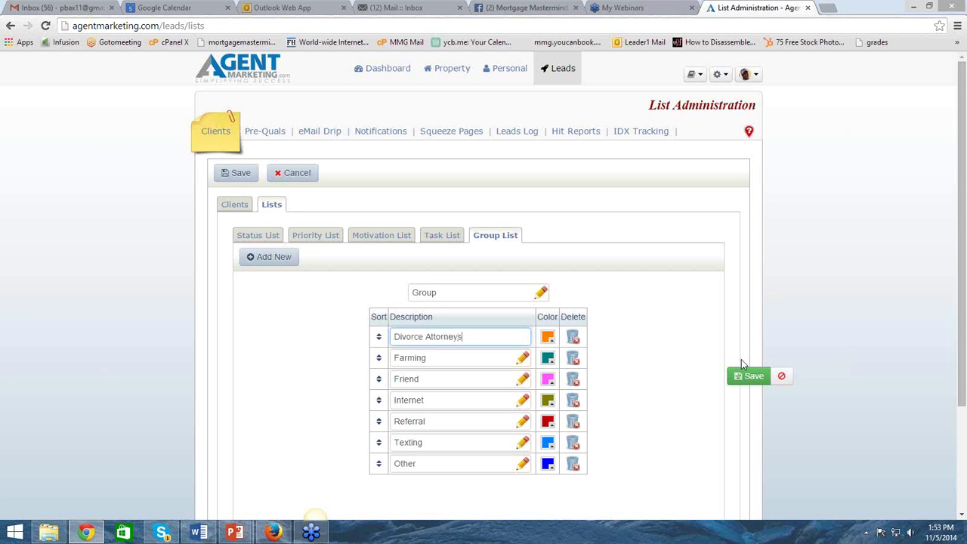
pyautogui.click(750, 377)
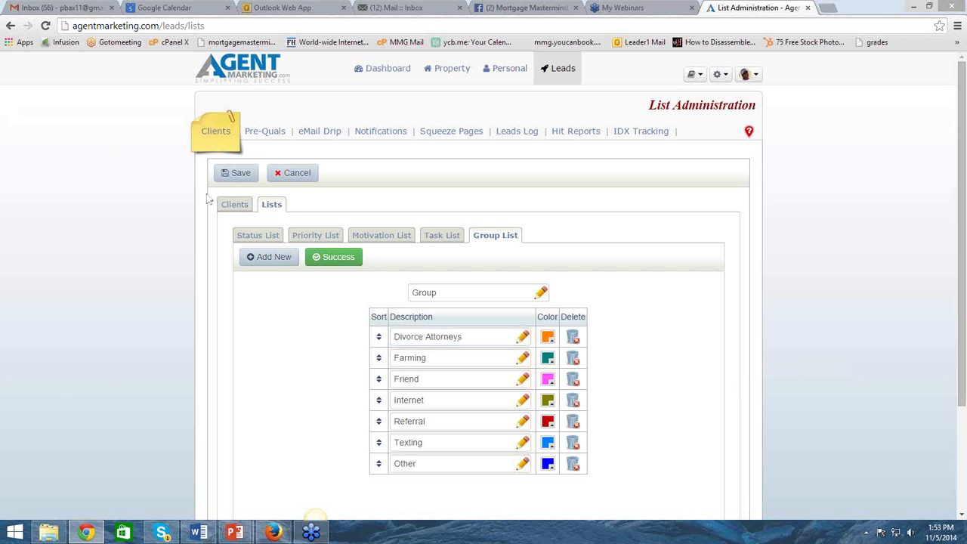
pyautogui.click(232, 180)
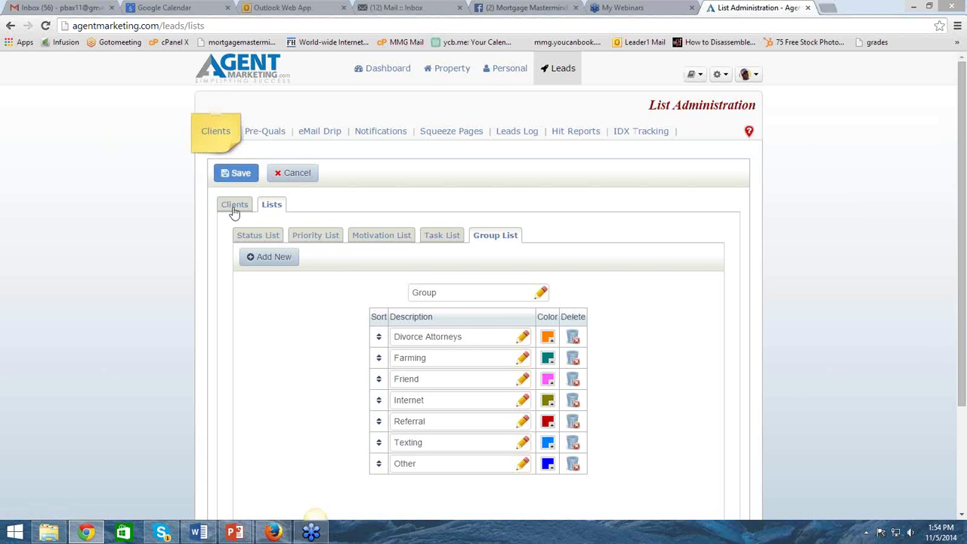
# Start a new client record from the client overview and assign it to the Divorce Attorneys group.
pyautogui.click(234, 209)
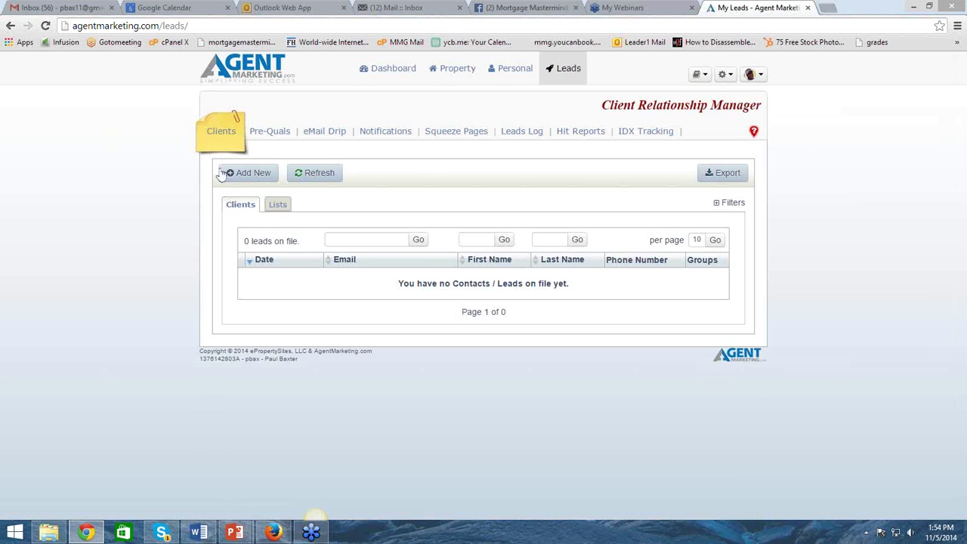
pyautogui.click(244, 173)
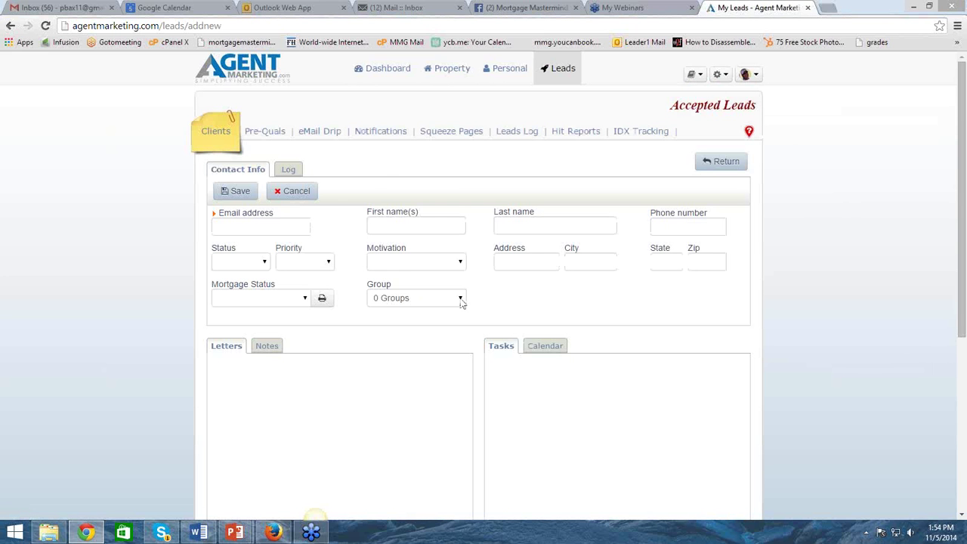
pyautogui.click(461, 299)
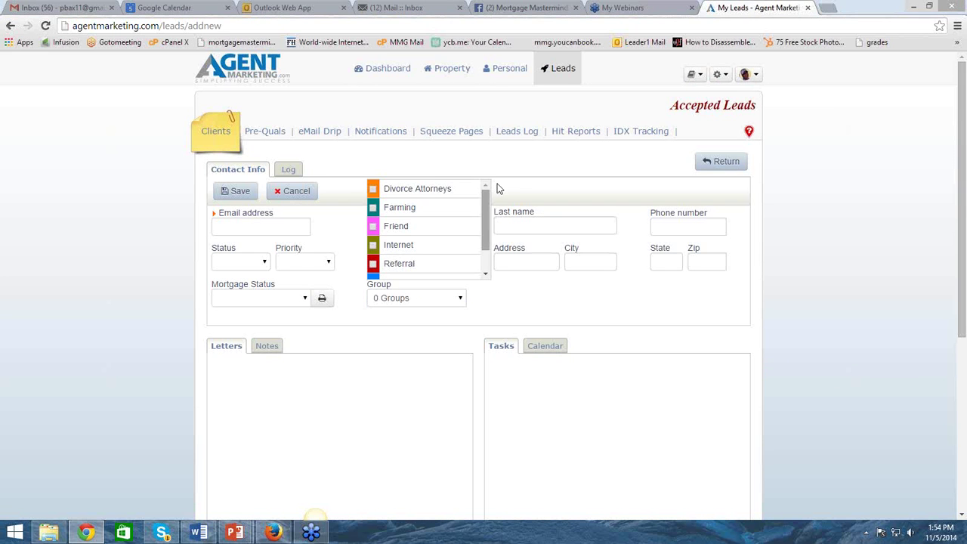
pyautogui.click(374, 189)
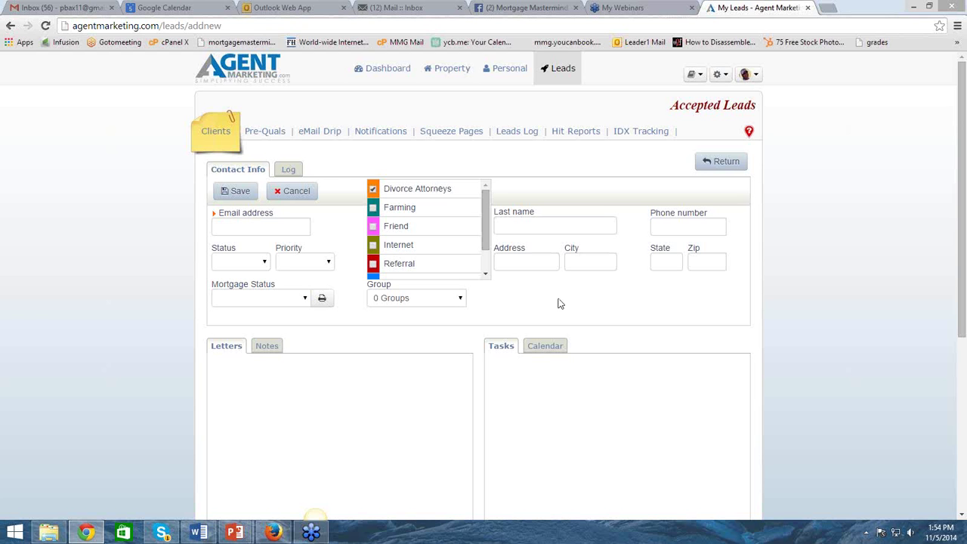